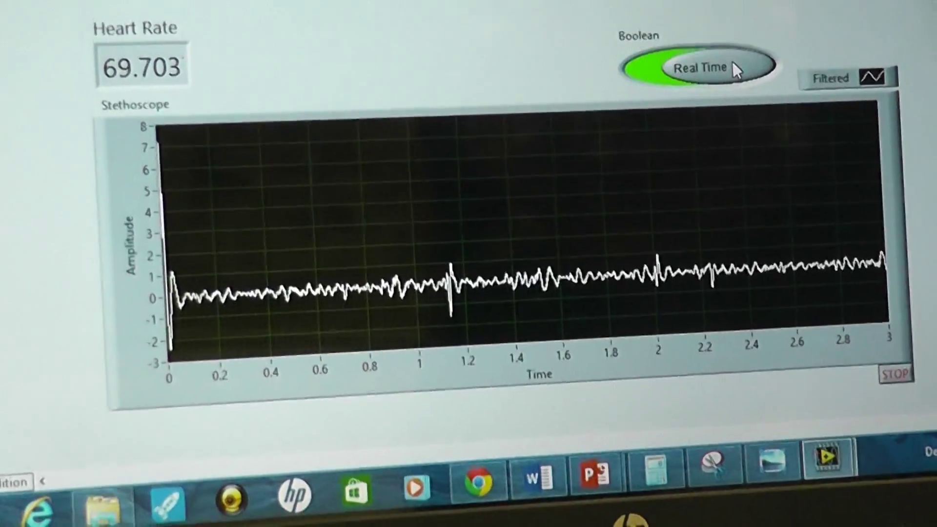
- Switch to Playback mode and choose t2.lvm from Documents > Industrial Project
{"action": "left_click", "coordinate": [732, 63]}
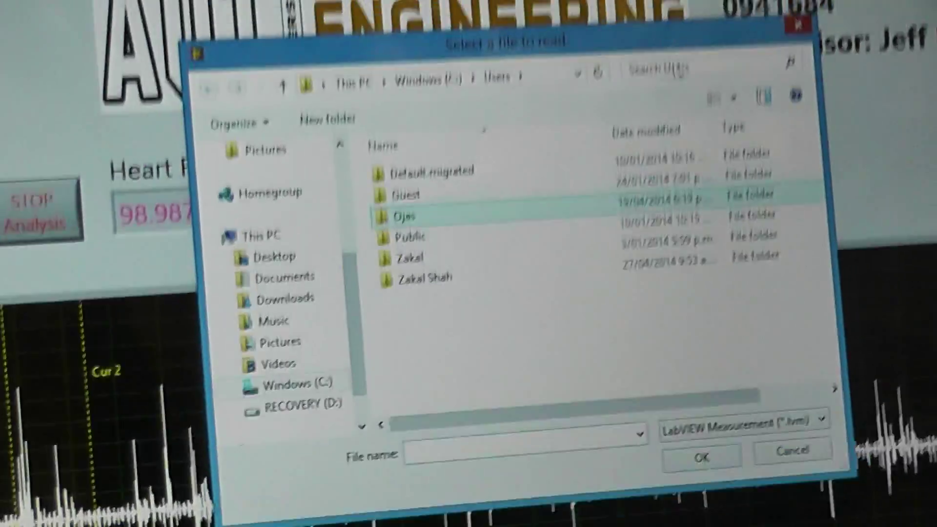
{"action": "left_click", "coordinate": [424, 277]}
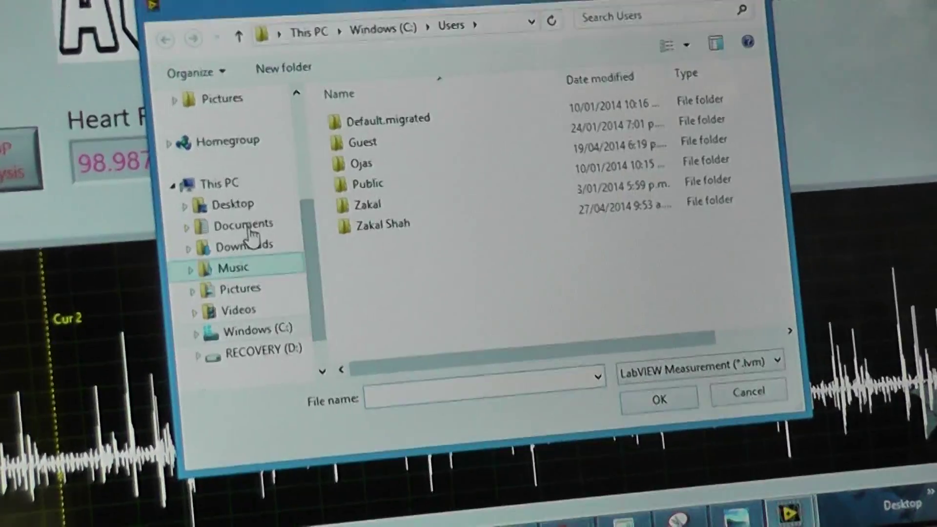
{"action": "left_click", "coordinate": [246, 234]}
{"action": "left_click", "coordinate": [345, 283]}
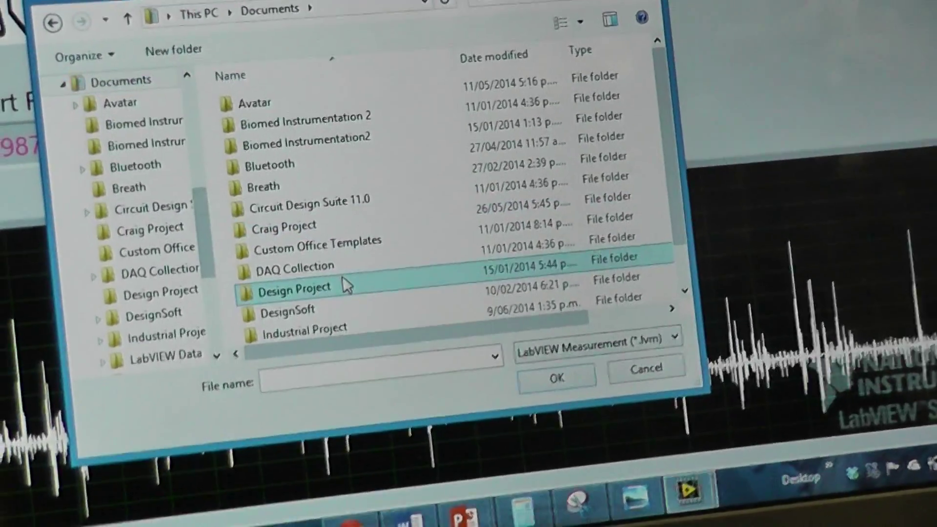
{"action": "scroll", "coordinate": [322, 287], "scroll_direction": "down", "scroll_amount": 1}
{"action": "double_click", "coordinate": [339, 250]}
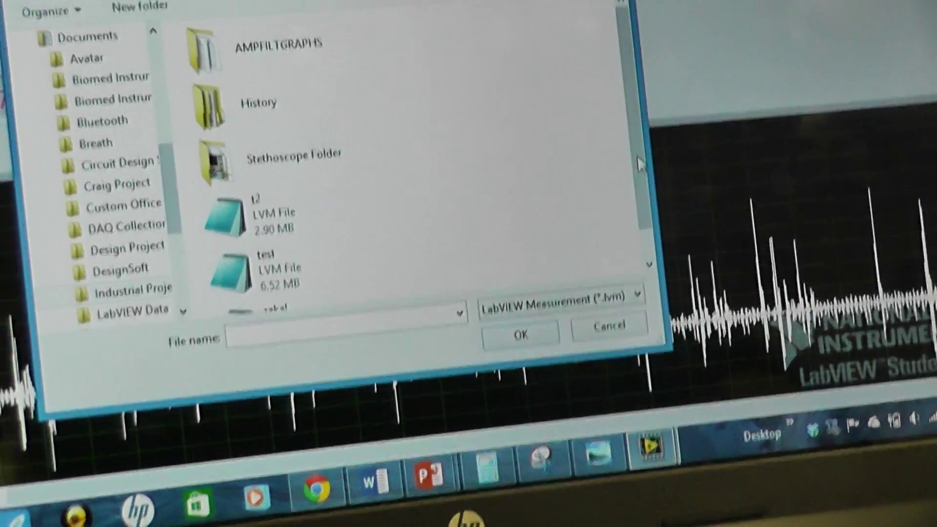
{"action": "left_click", "coordinate": [322, 201]}
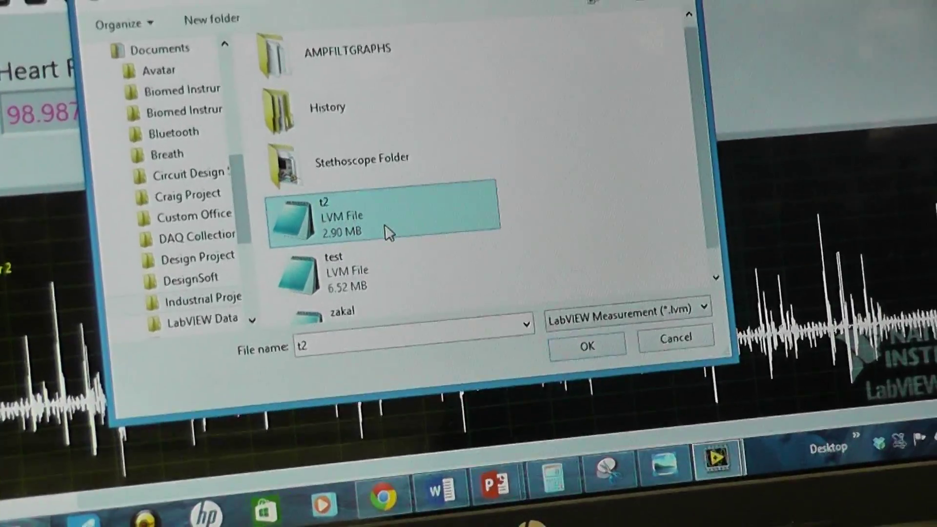
{"action": "double_click", "coordinate": [348, 239]}
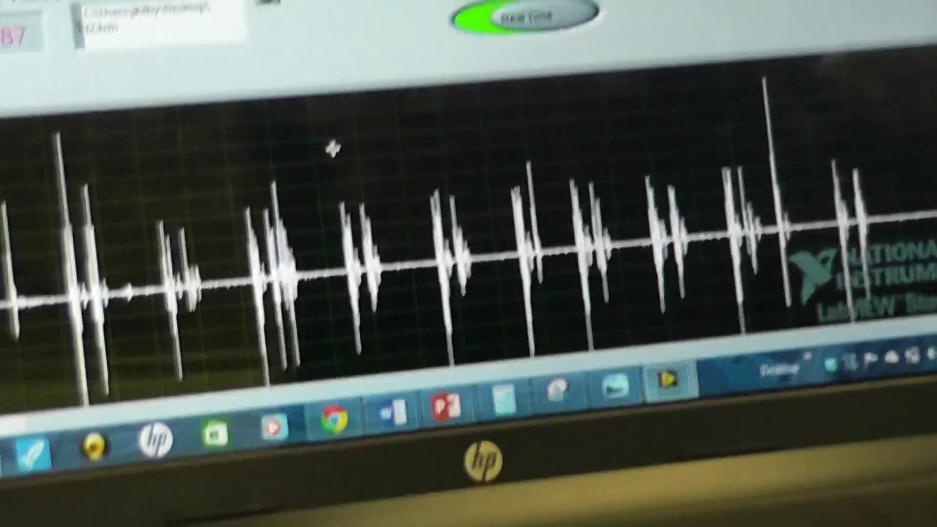